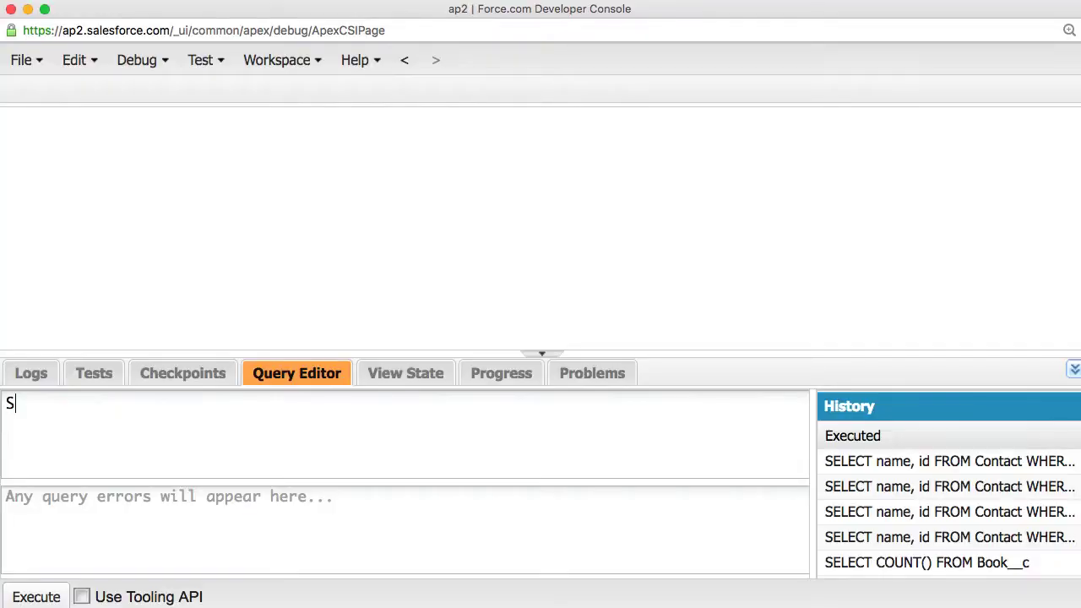
Count Book__c records (7), then count distinct names with COUNT_DISTINCT(name) (6)
type("ELECT Count() FROM Book__c")
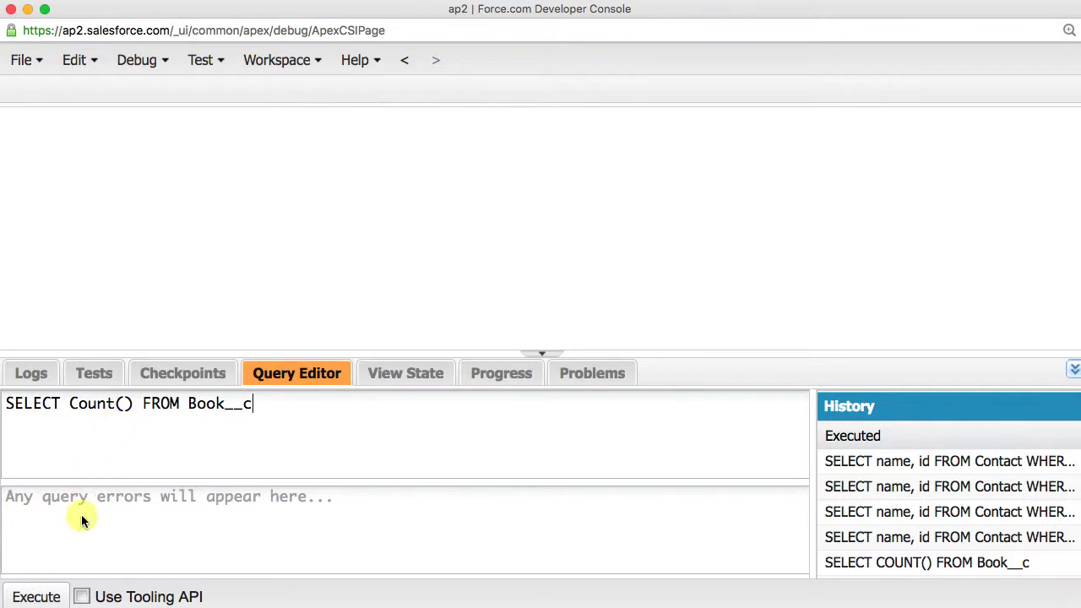
left_click(43, 596)
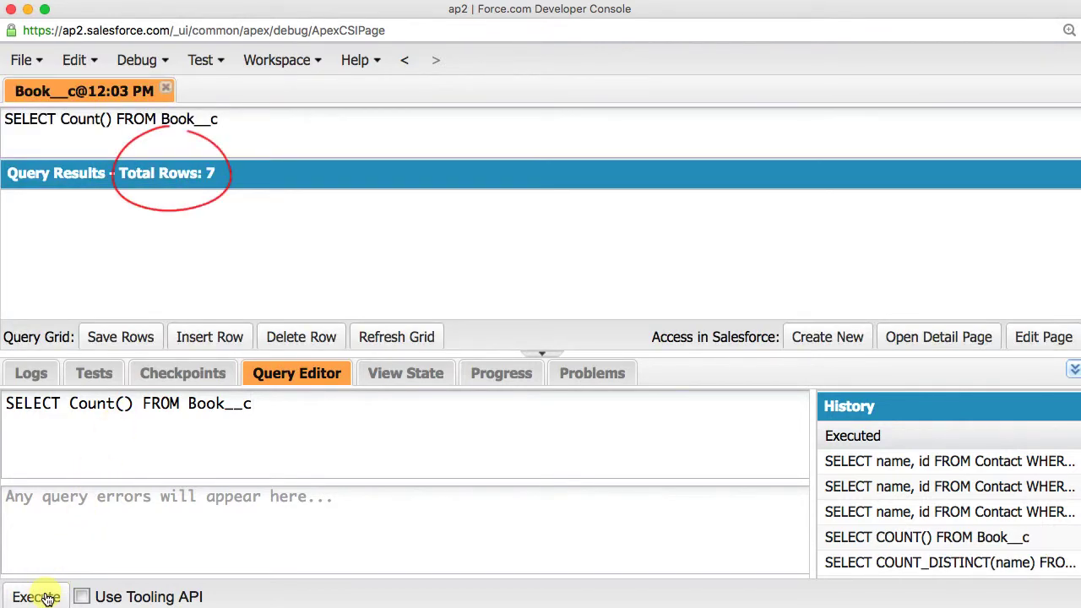
left_click(133, 404)
type("_")
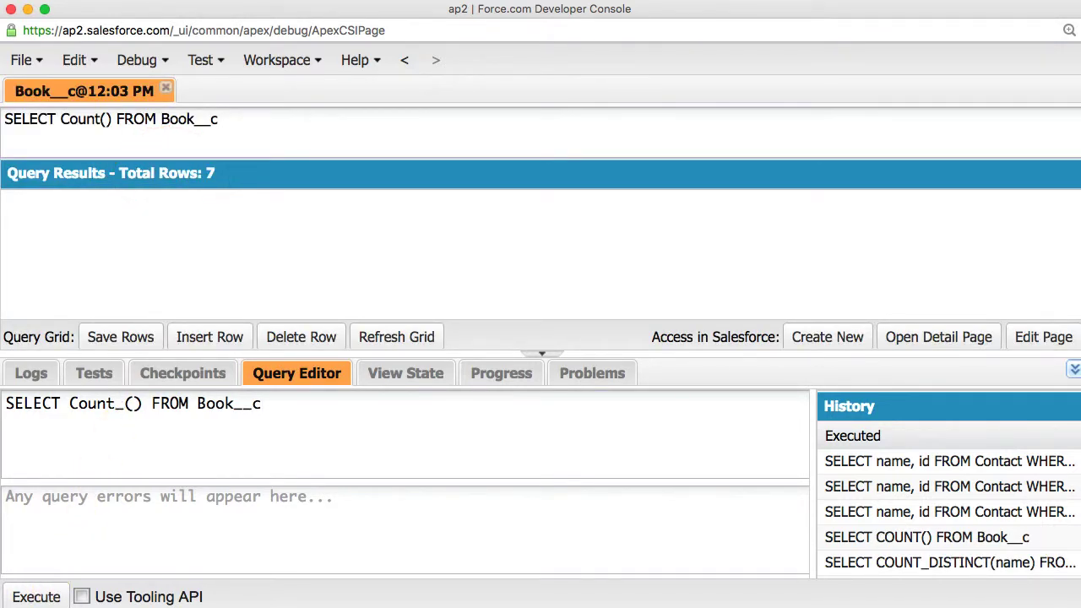
type("distinct")
left_click(205, 404)
type("name")
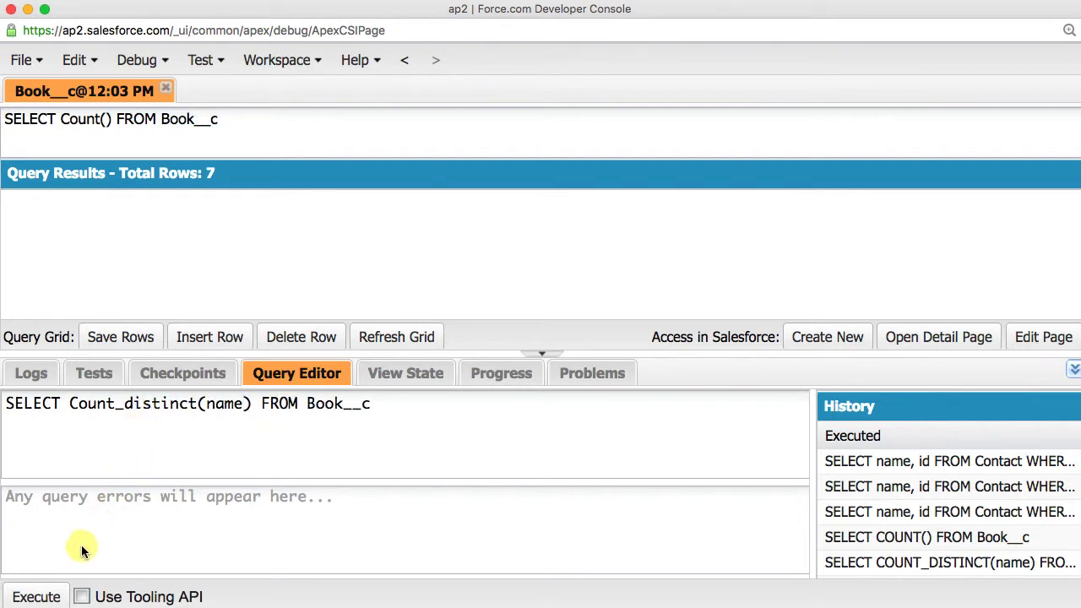
left_click(36, 597)
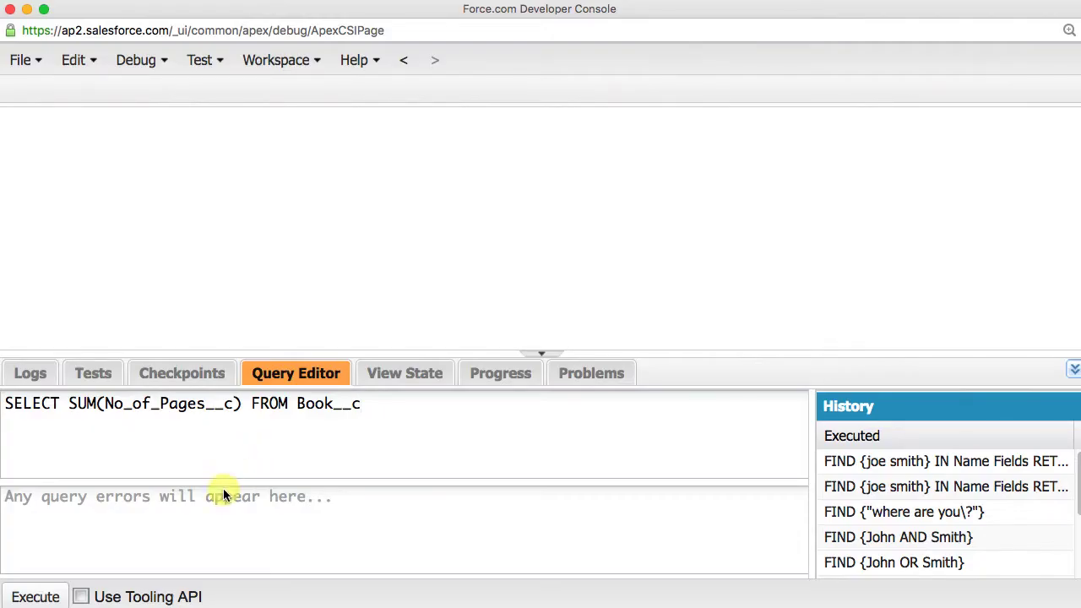
Run SELECT SUM(No_of_Pages__c) FROM Book__c, totalling 2234 pages
left_click(43, 596)
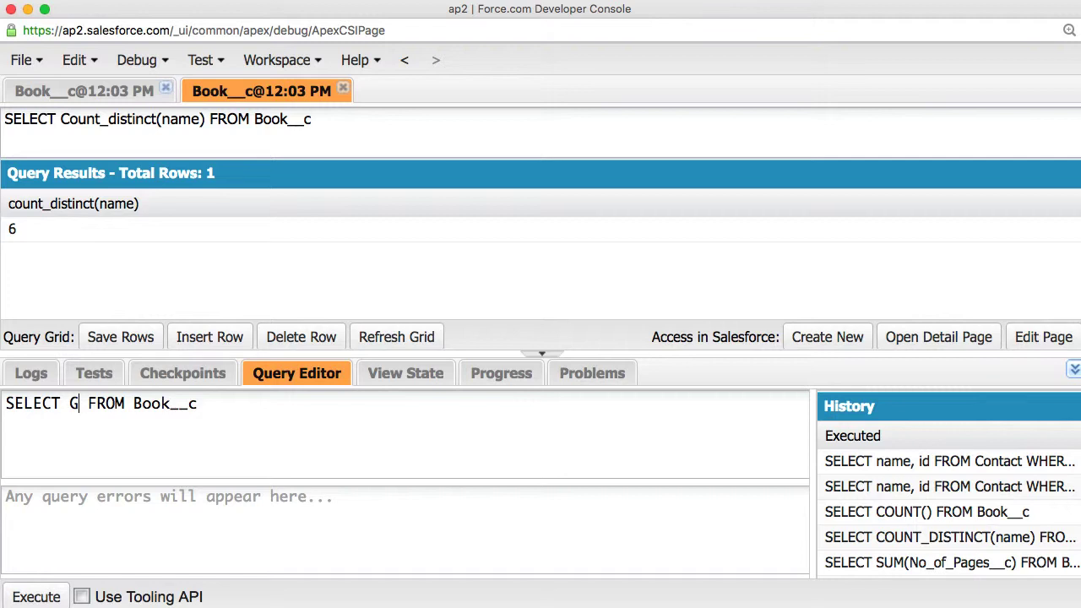
Count Book__c names per Genre__c with GROUP BY Genre__c, returning five rows such as Business 3
type("enre")
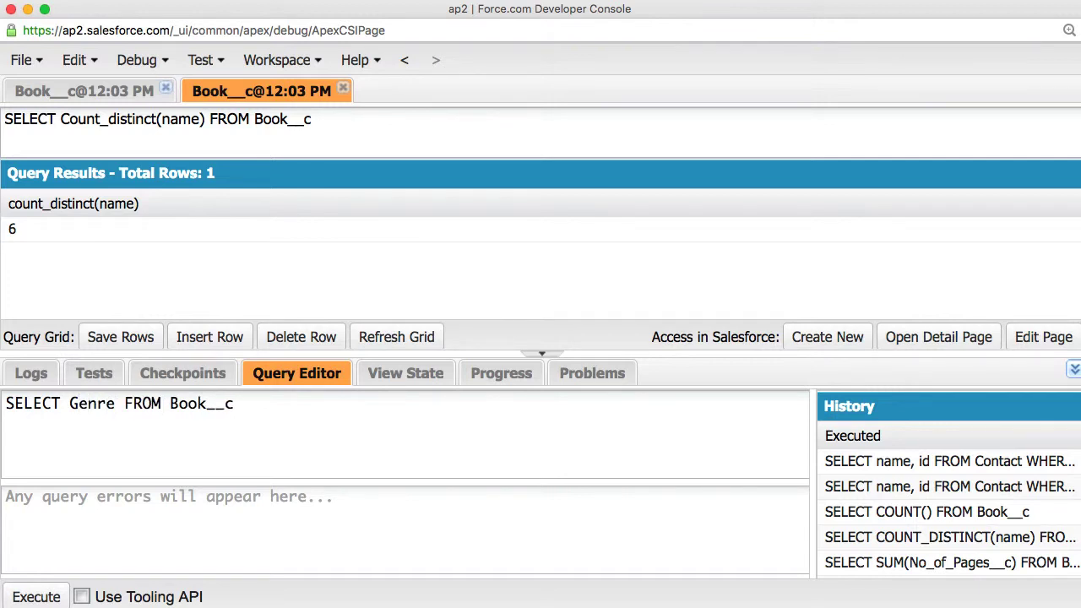
type("__c, COU")
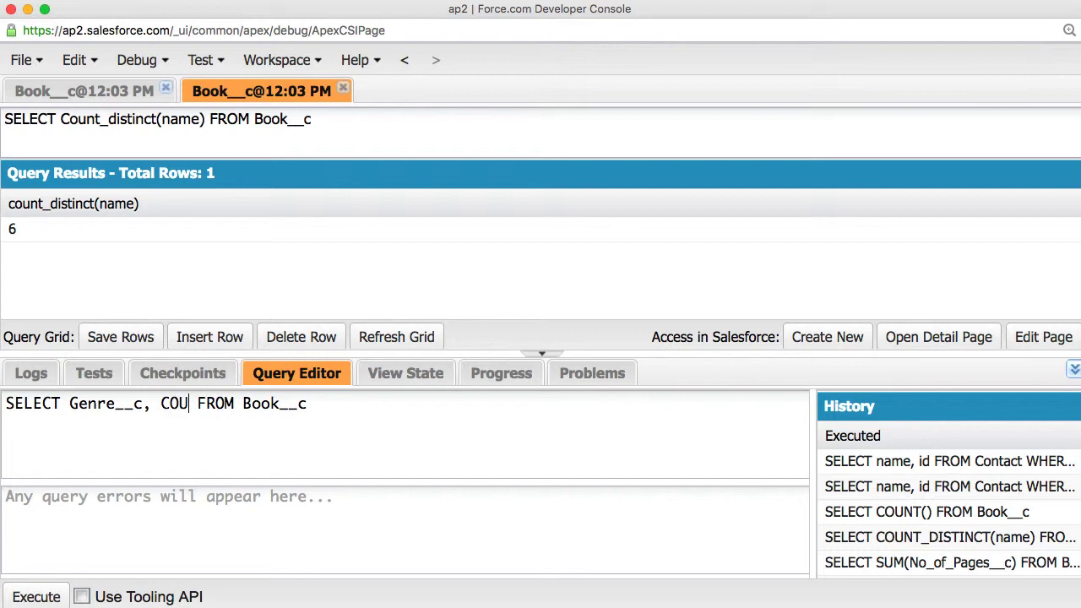
type("NT(name)")
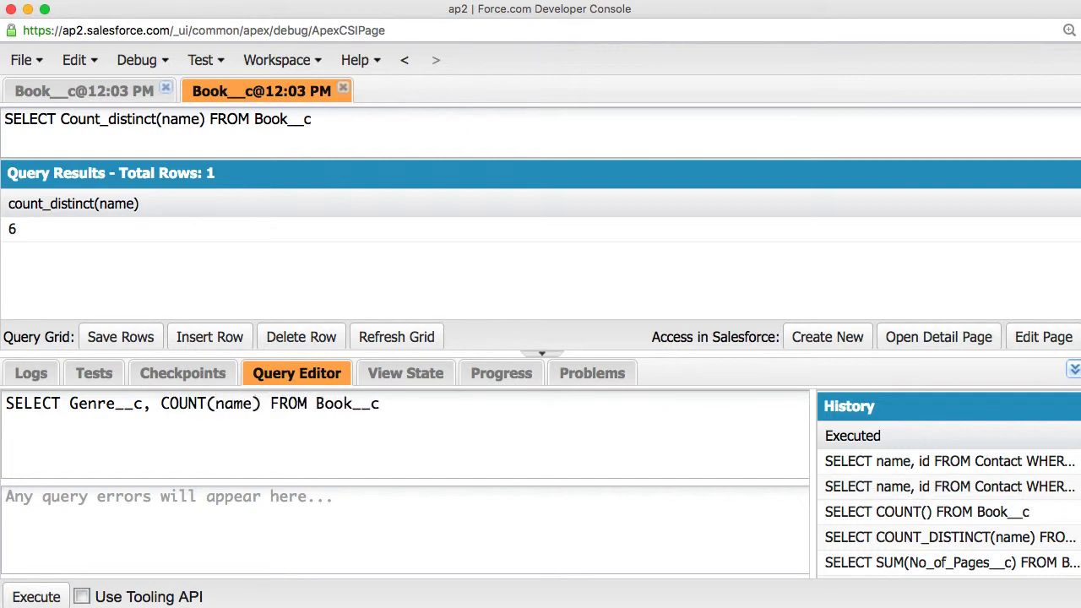
key("Return")
type("GROUP BY Genre__c")
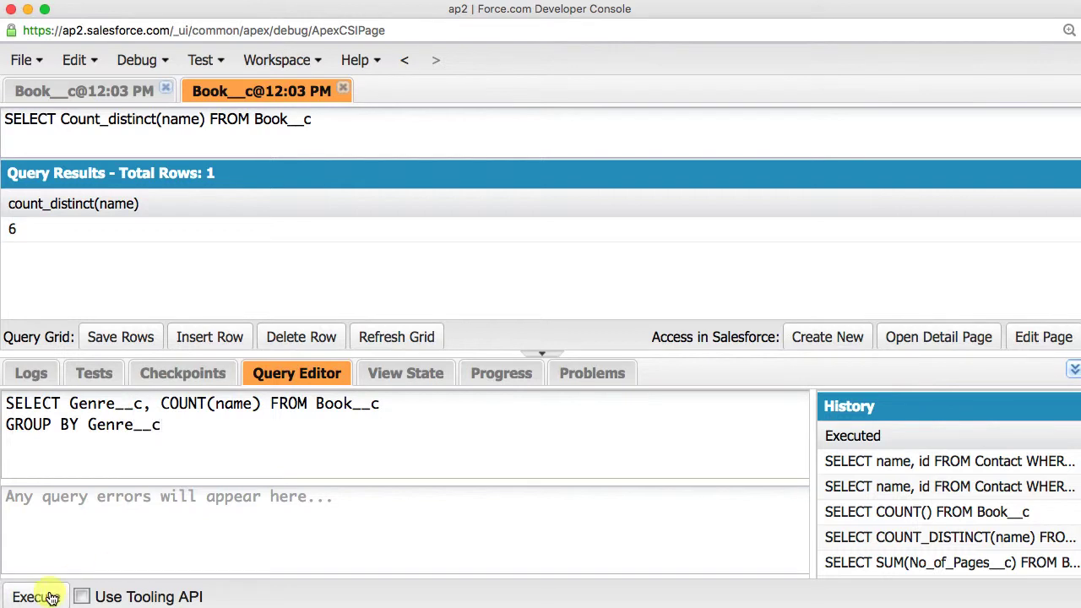
left_click(37, 597)
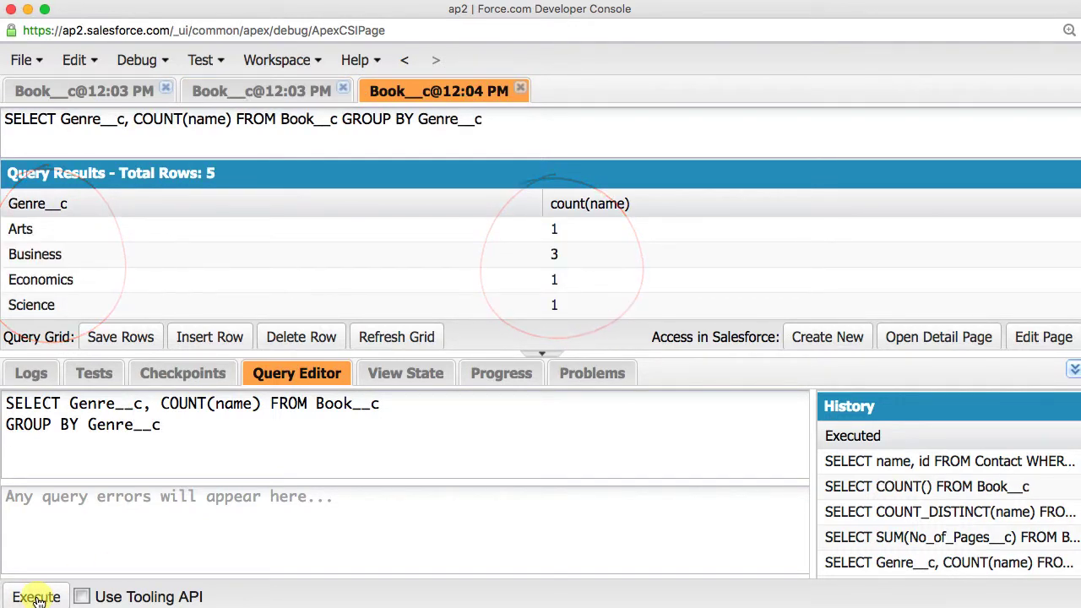
left_click(421, 403)
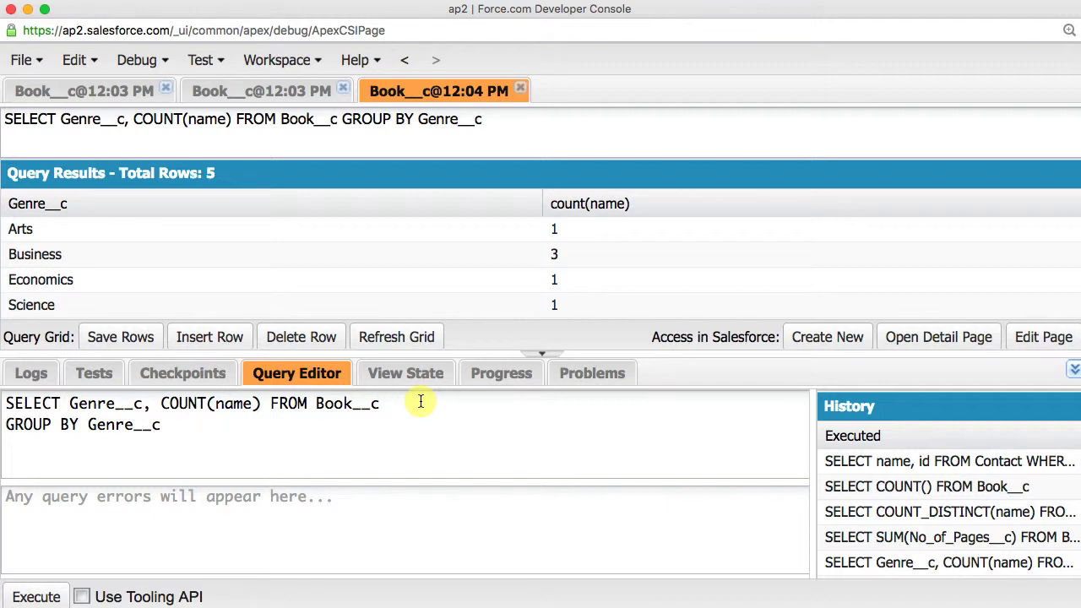
left_click(421, 401)
Add WHERE No_of_pages__c < 300, leaving Arts and Science and Technology with 1 each
key("Return")
type("WH")
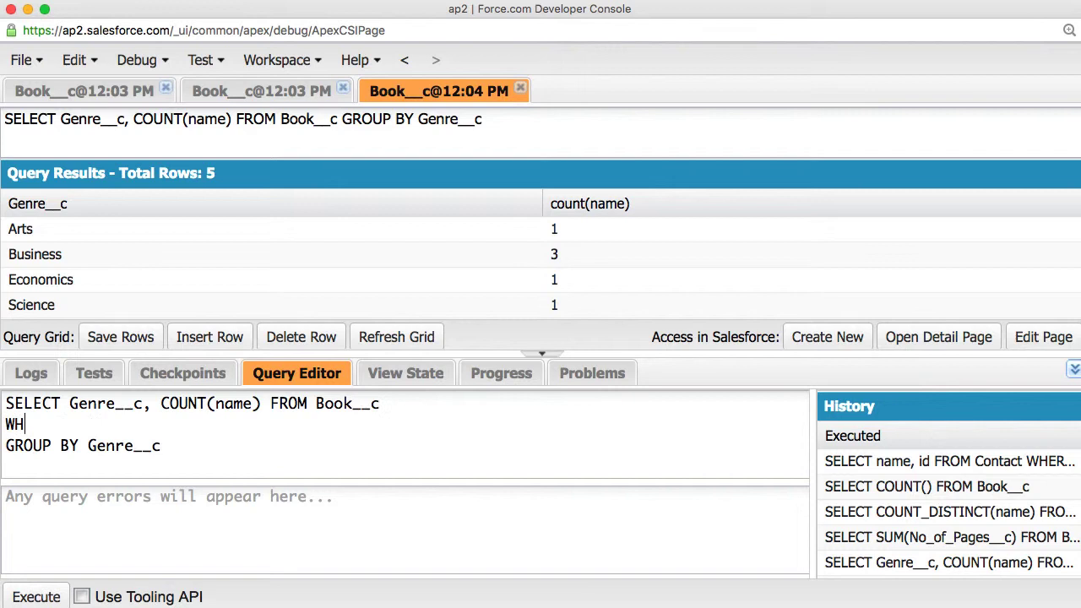
type("ERE No_of_pages__c < 300")
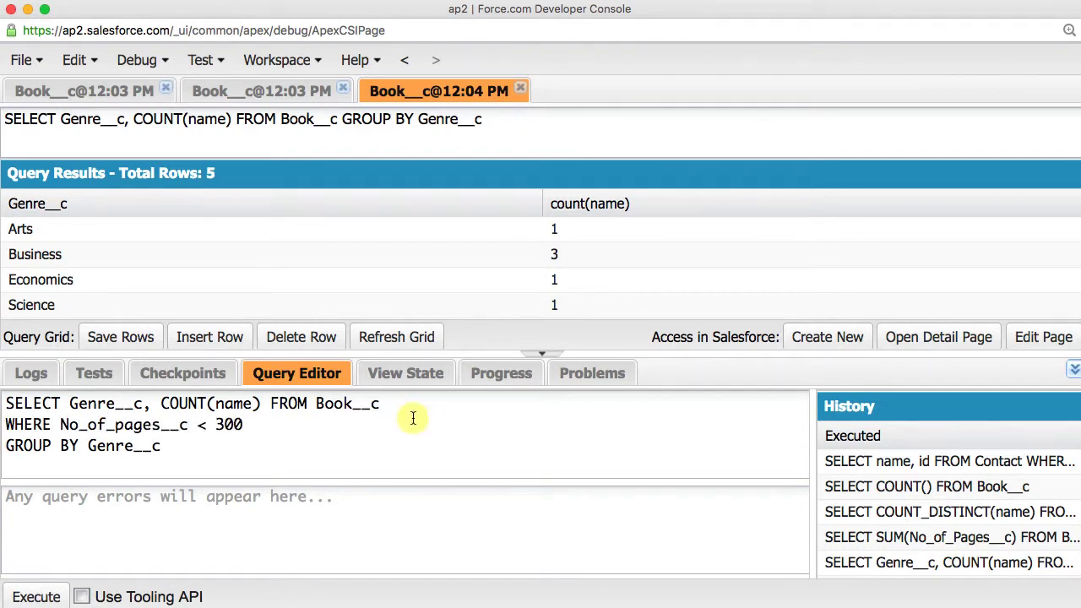
left_click(33, 599)
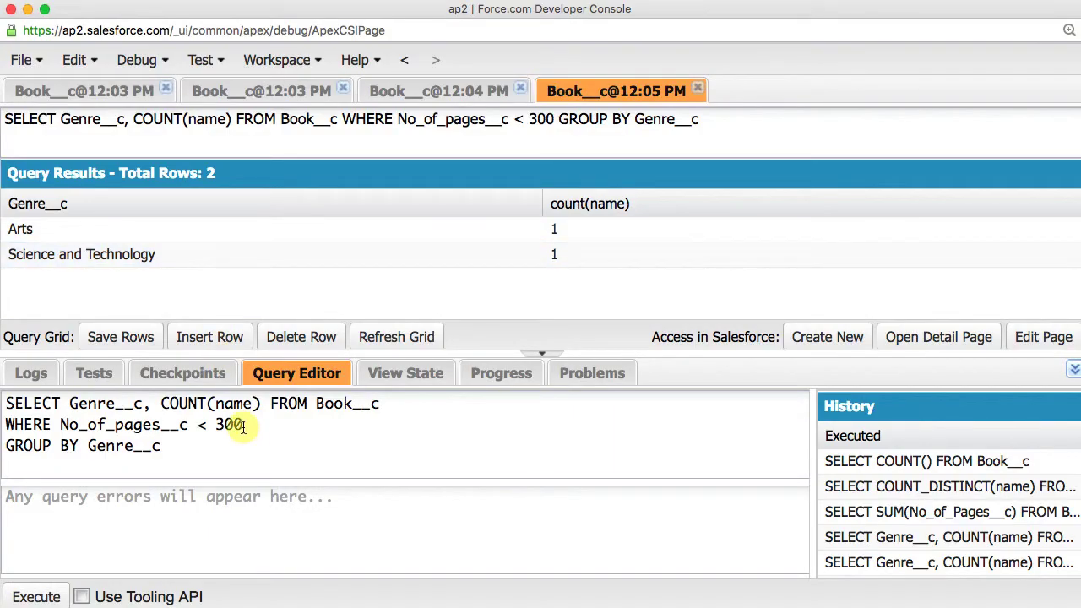
Replace the page filter with HAVING count(name) > 1, leaving only Business with 3
left_click_drag(246, 425, 3, 414)
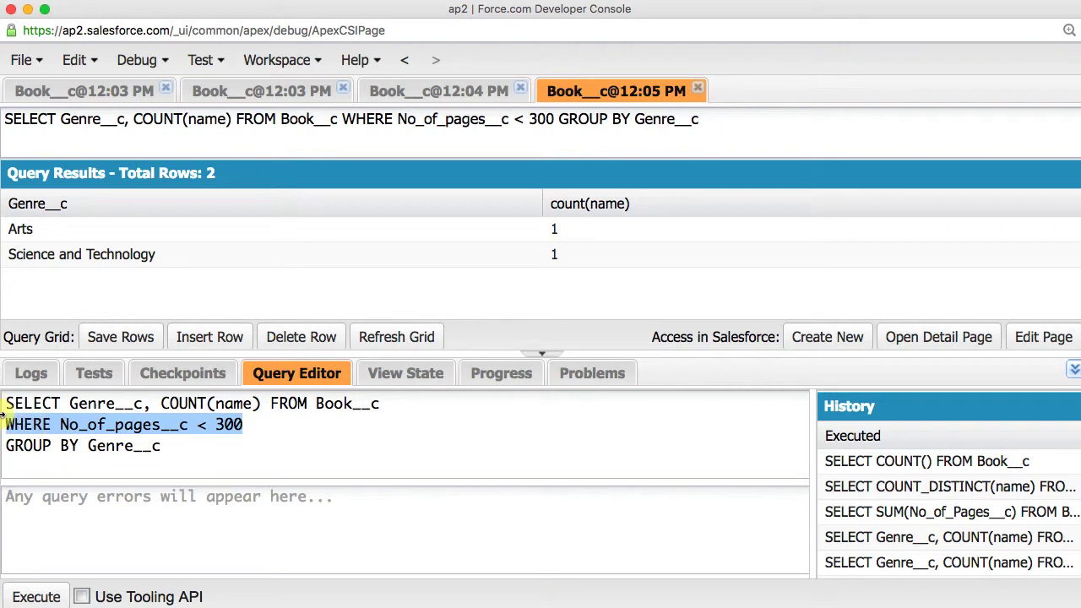
key("BackSpace")
key("BackSpace")
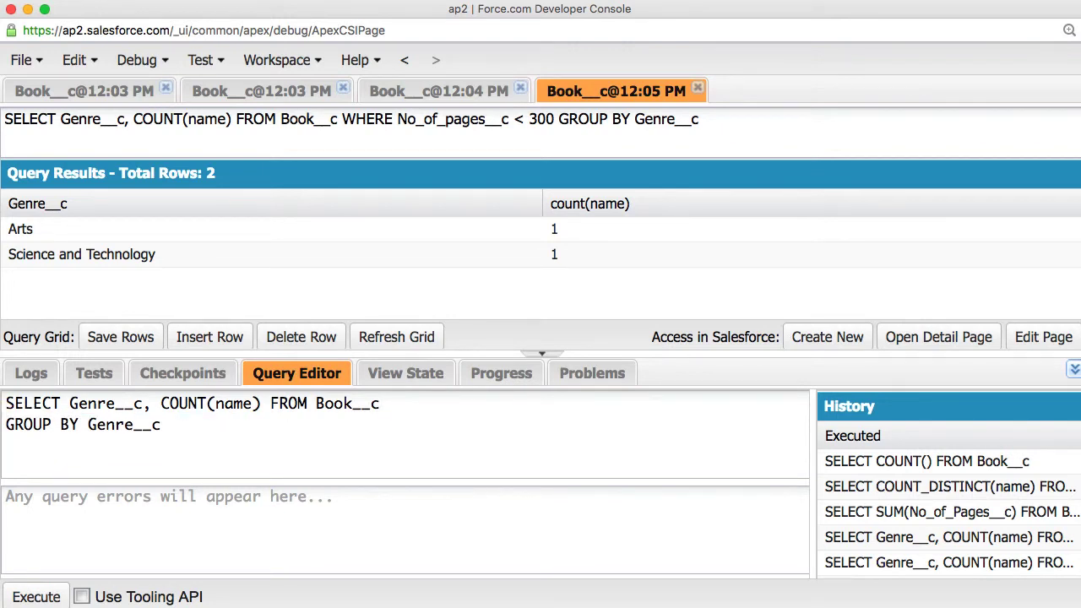
left_click(161, 425)
key("Return")
type("HAVING count(name")
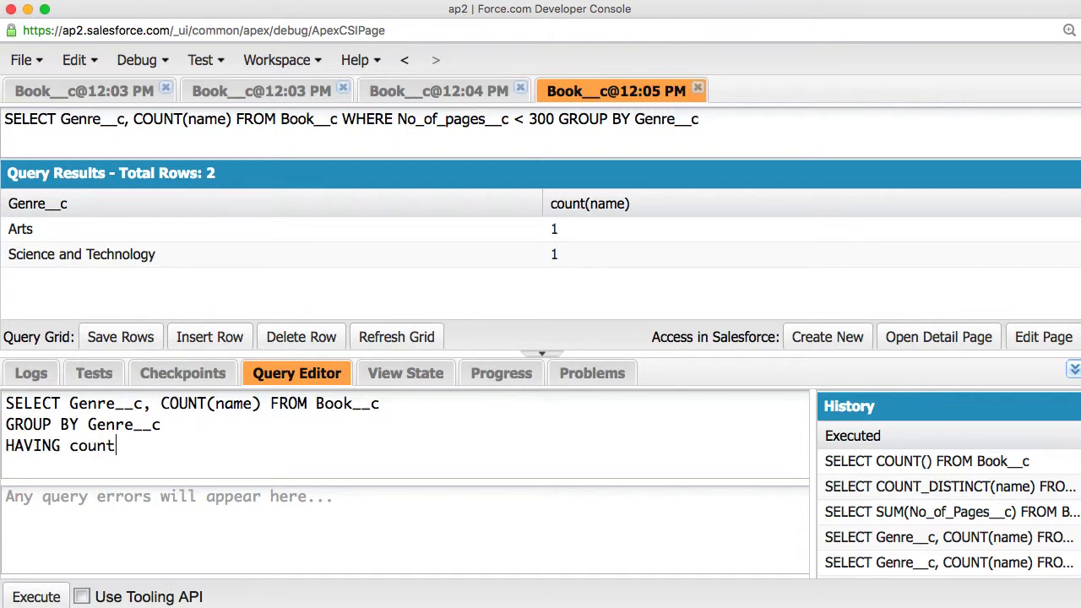
type(") > 1")
left_click(34, 597)
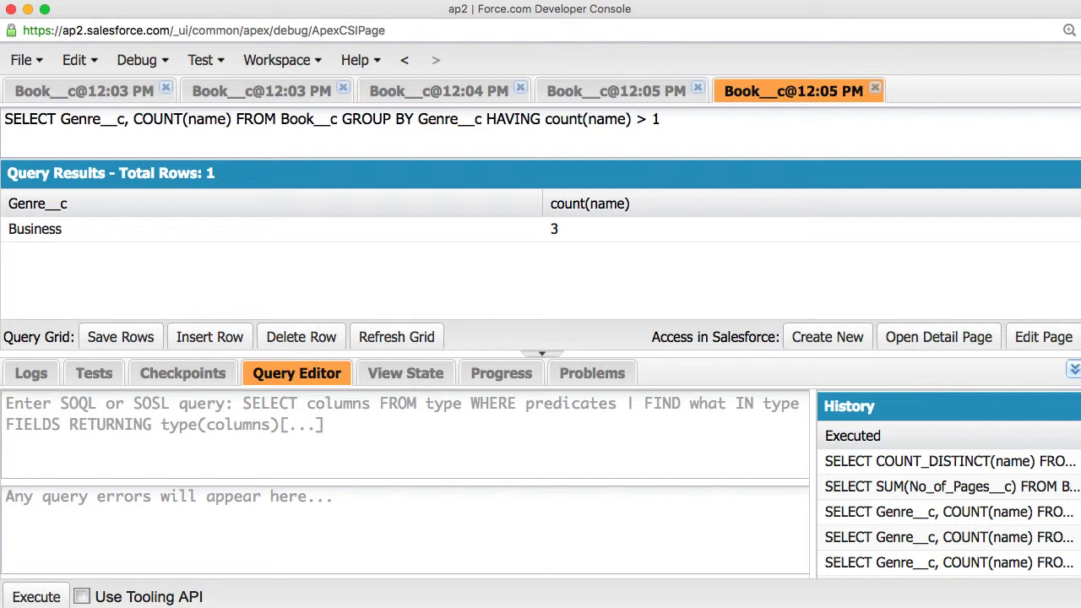
Query Book__c name, id, createdDate after 2015-01-01 (7 rows), then add createdDate < 2016-09-01
type("SELECT")
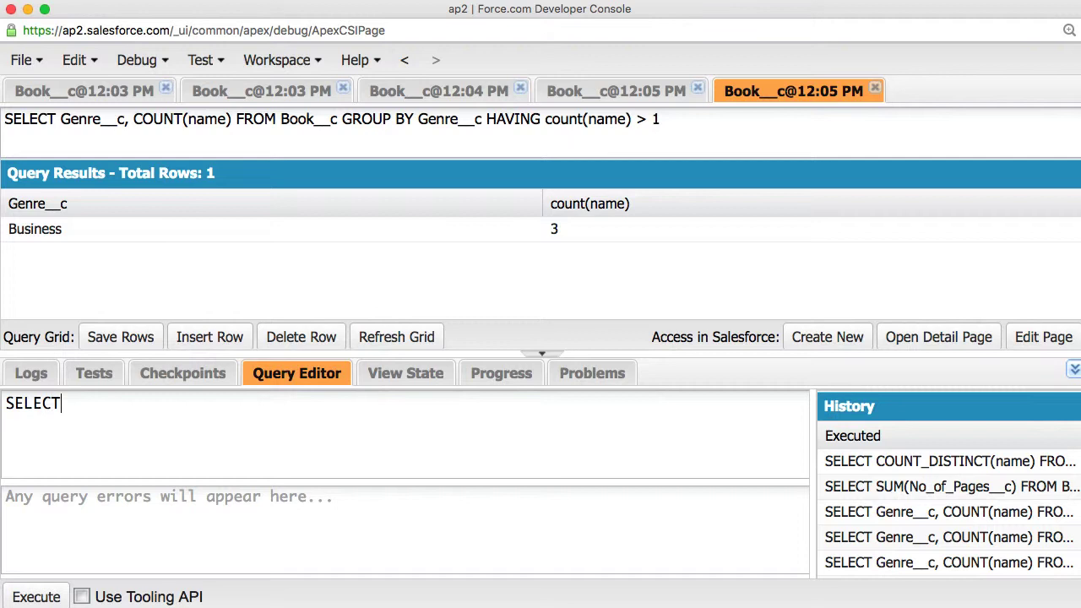
type(" name, id, creat")
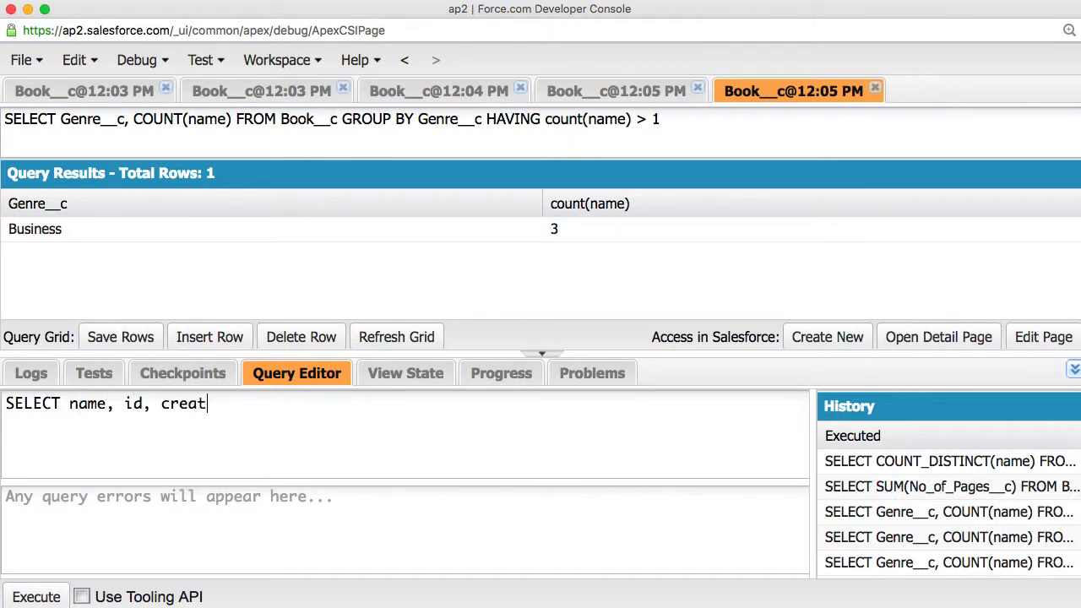
type("edDate FROM B")
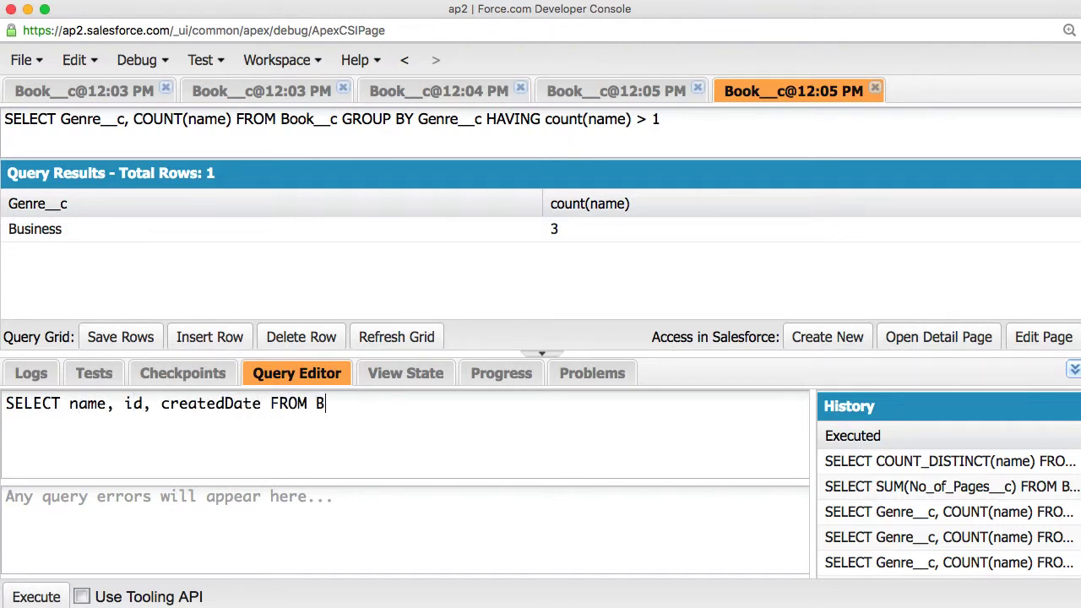
type("ook__c")
key("Return")
type("WHERE cr")
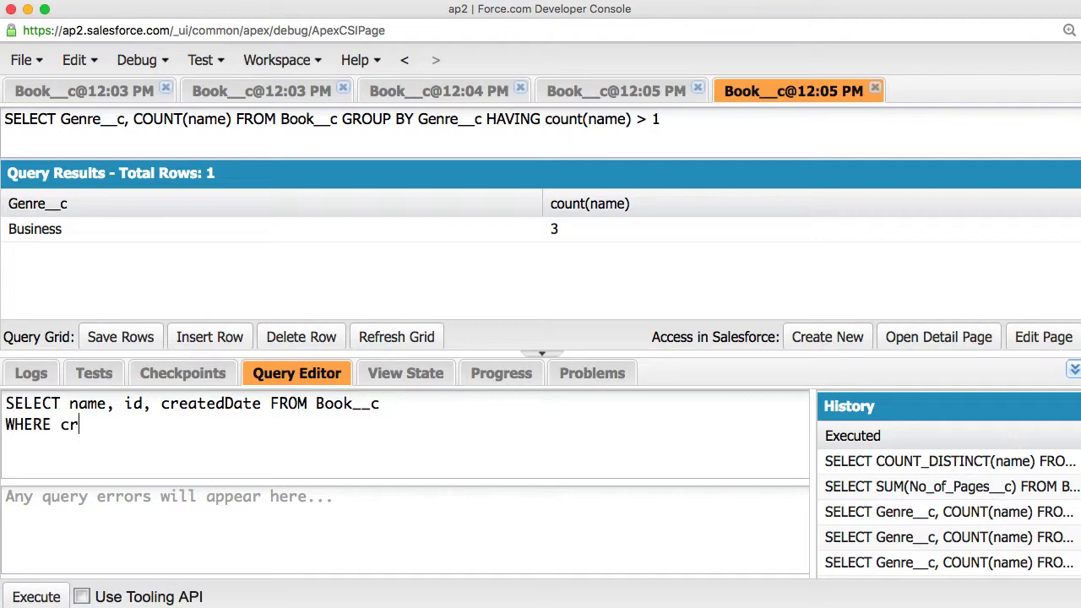
type("eatedDate > 2015")
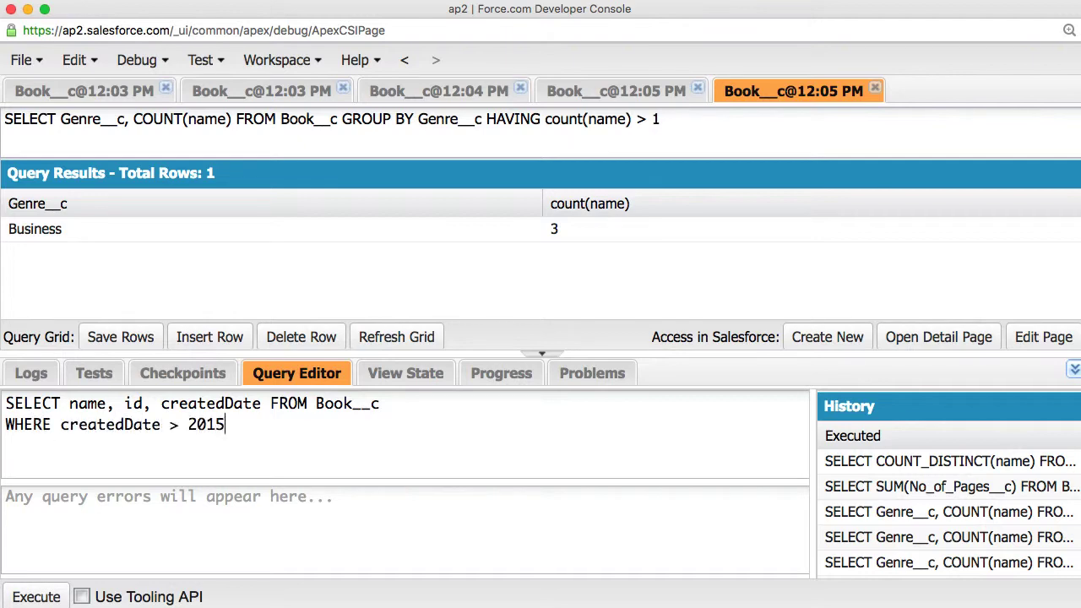
type("-01-01T00:00:00-08:")
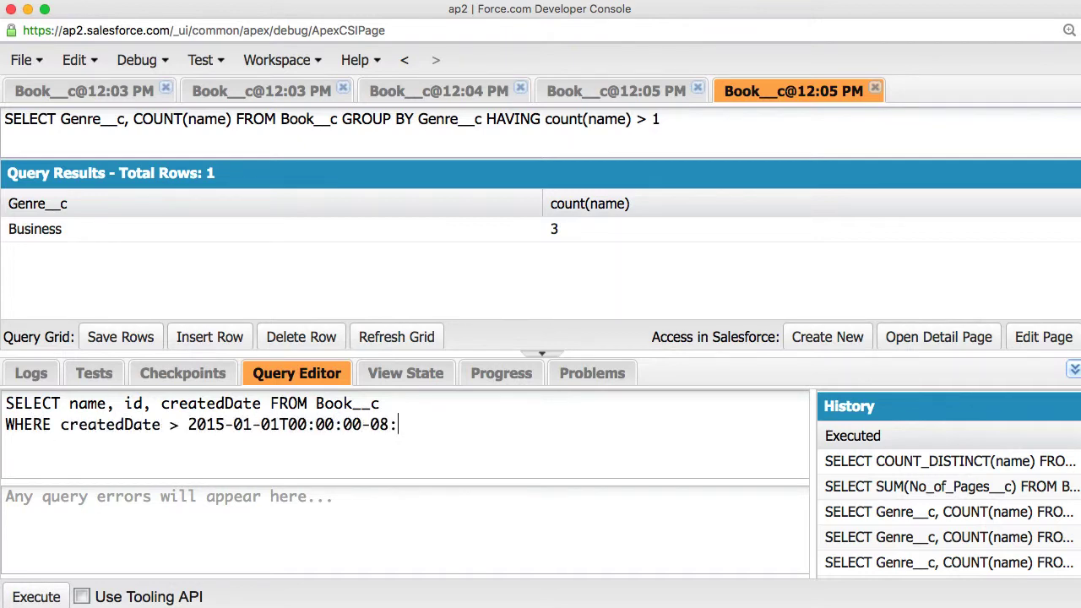
type("00")
key("ctrl+e")
key("Return")
type("AND createdDate < ")
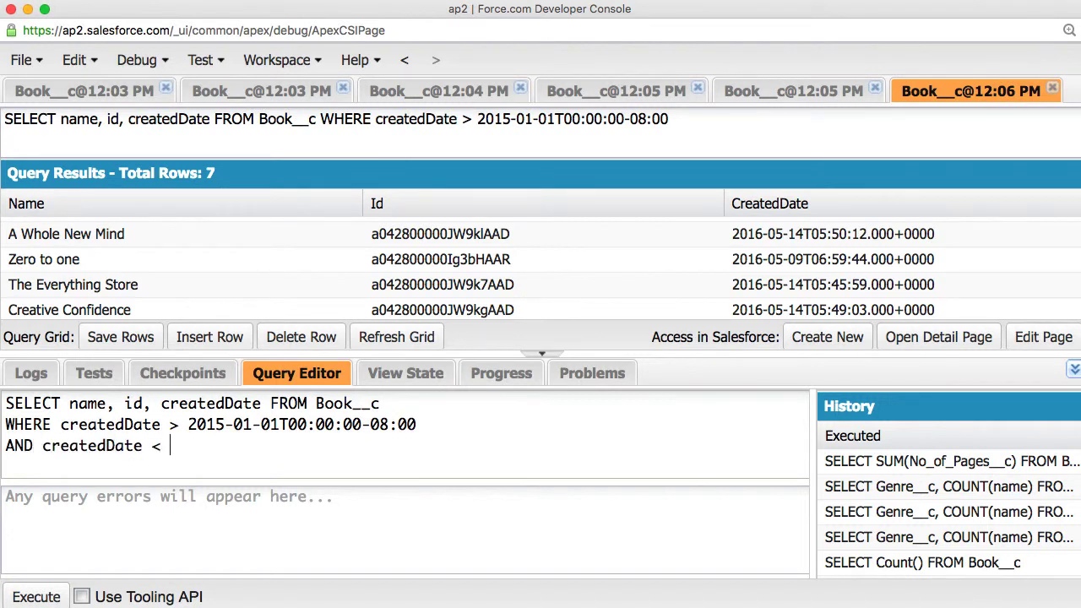
type("2016-09-01T00:00:00-08")
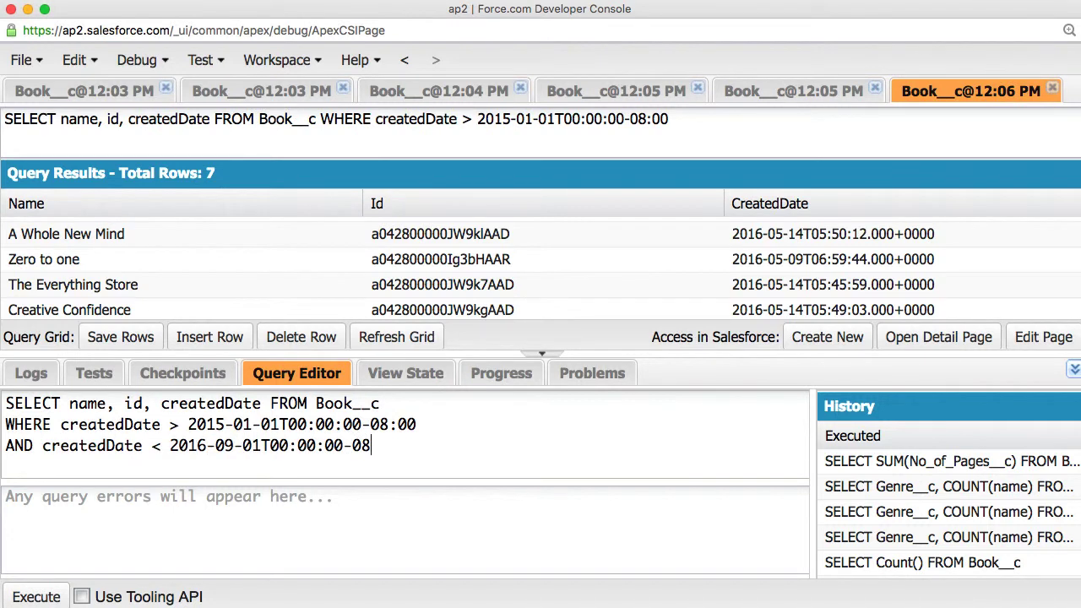
type(":00")
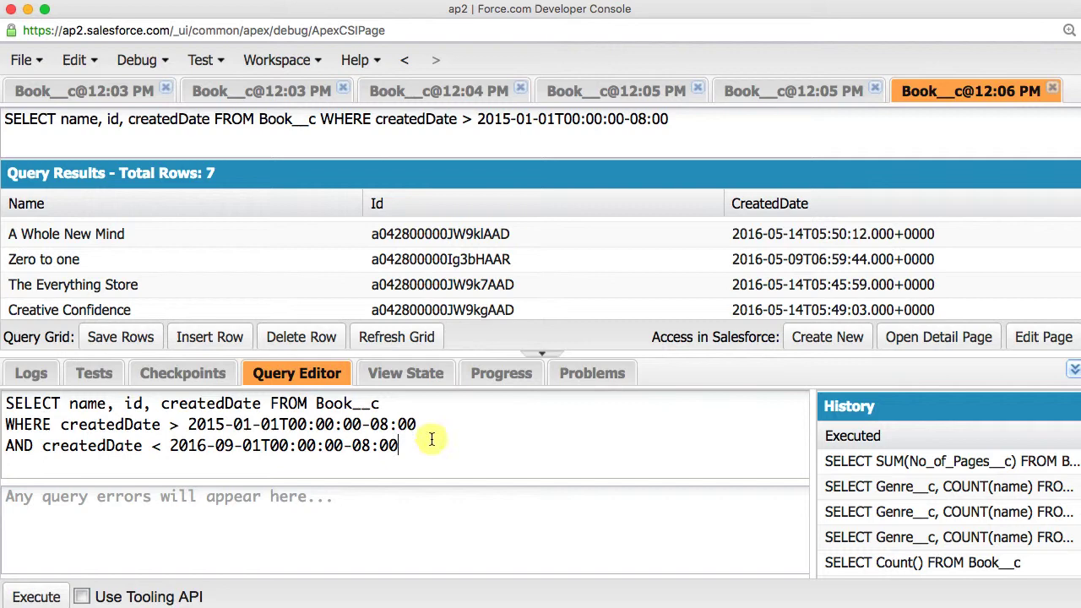
Run the Book__c query for createdDate between 2015-01-01 and 2016-09-01
left_click(40, 597)
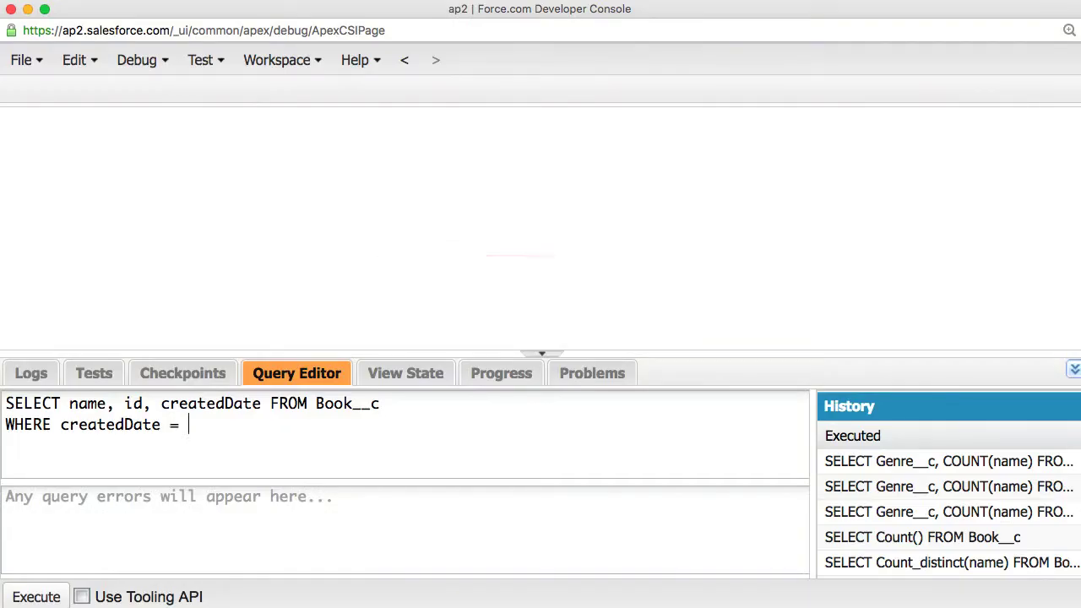
Filter Book__c by createdDate = last_week (6 rows), then change the literal to LAST_N_DAYS:60
type("last_week")
left_click(41, 598)
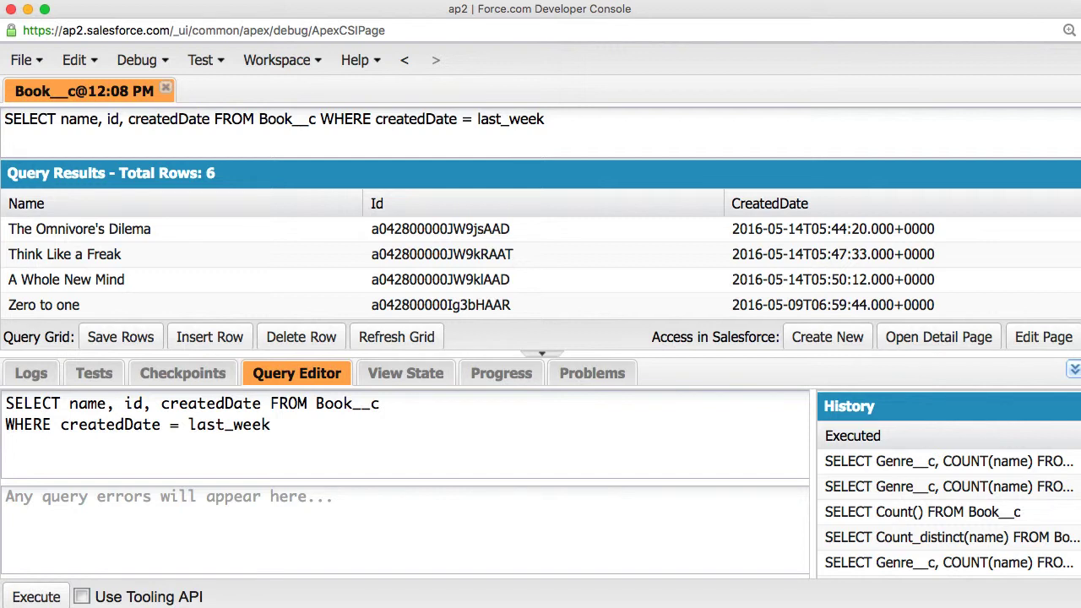
double_click(193, 424)
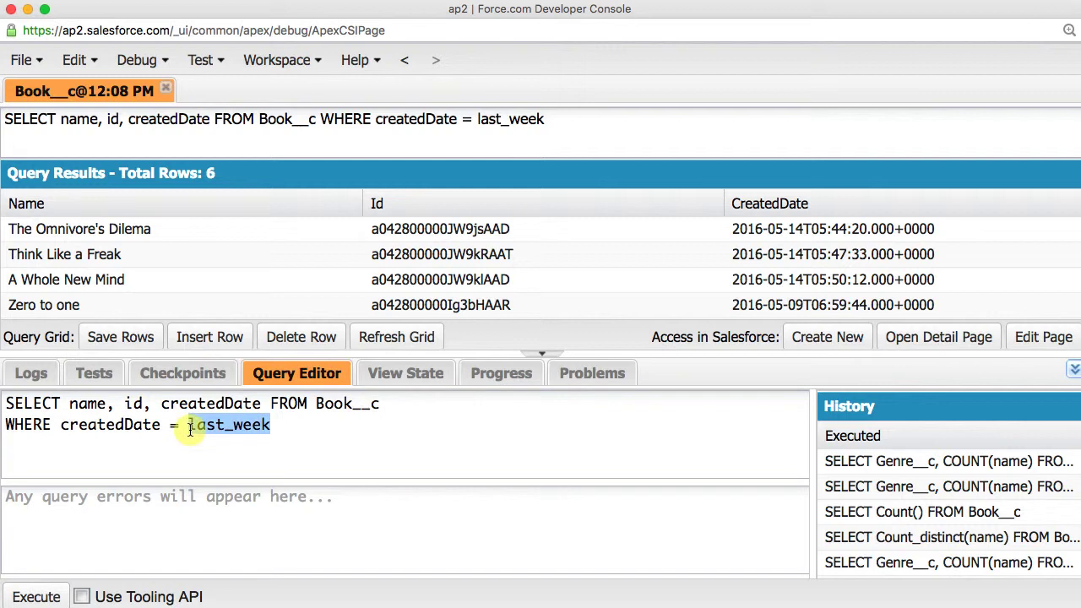
type("LAST_N")
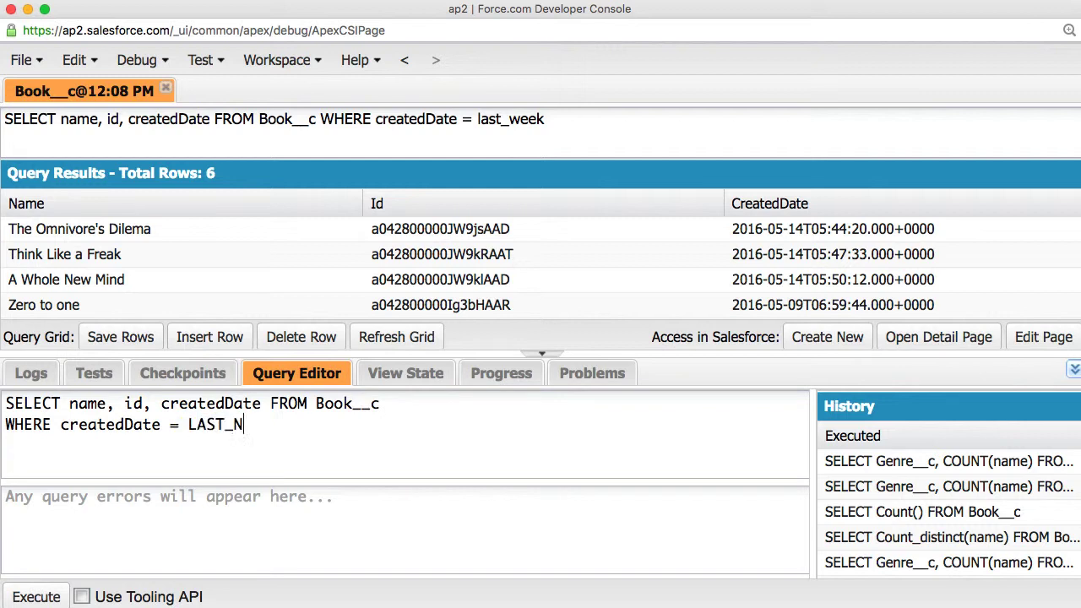
type("_DAYS:60")
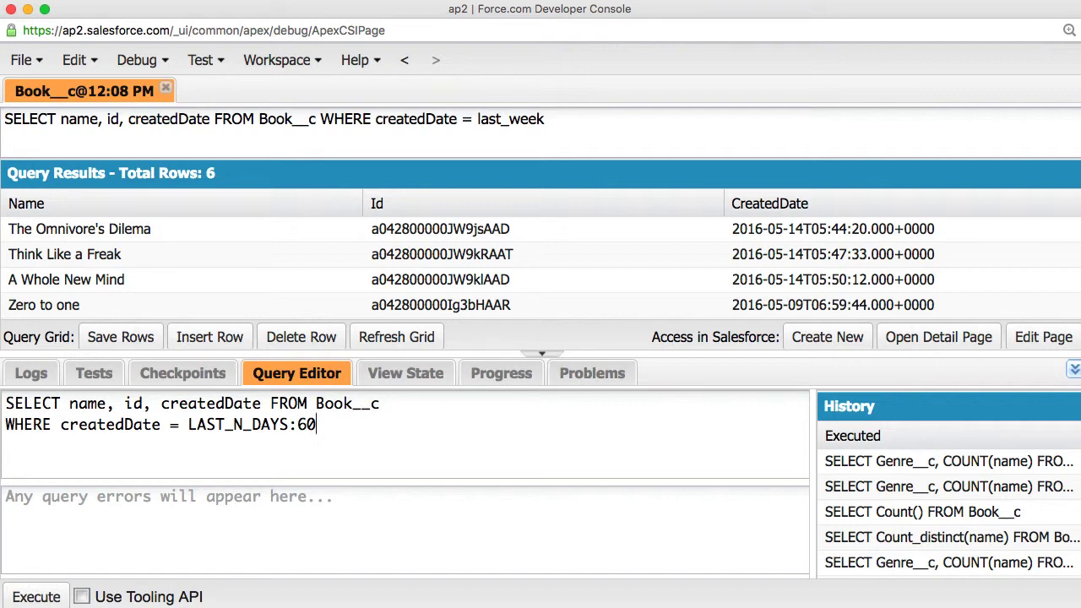
Run the Book__c query with createdDate = LAST_N_DAYS:60
left_click(37, 596)
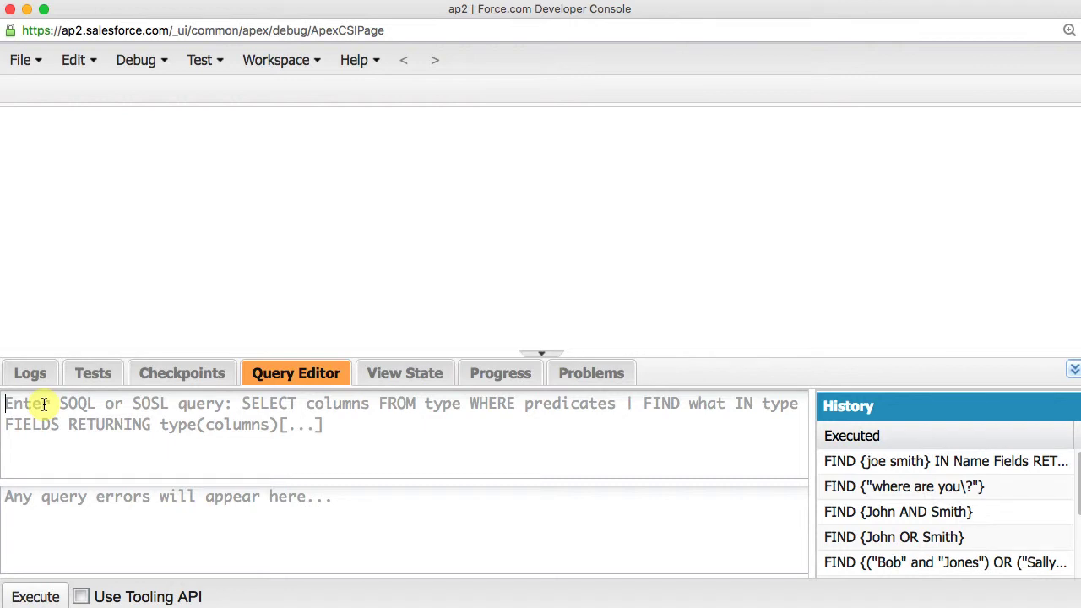
Query Account names LIKE 'S%' (2 rows), then '%S' (1 row), then '%S%' (13 rows)
type("SELECT ")
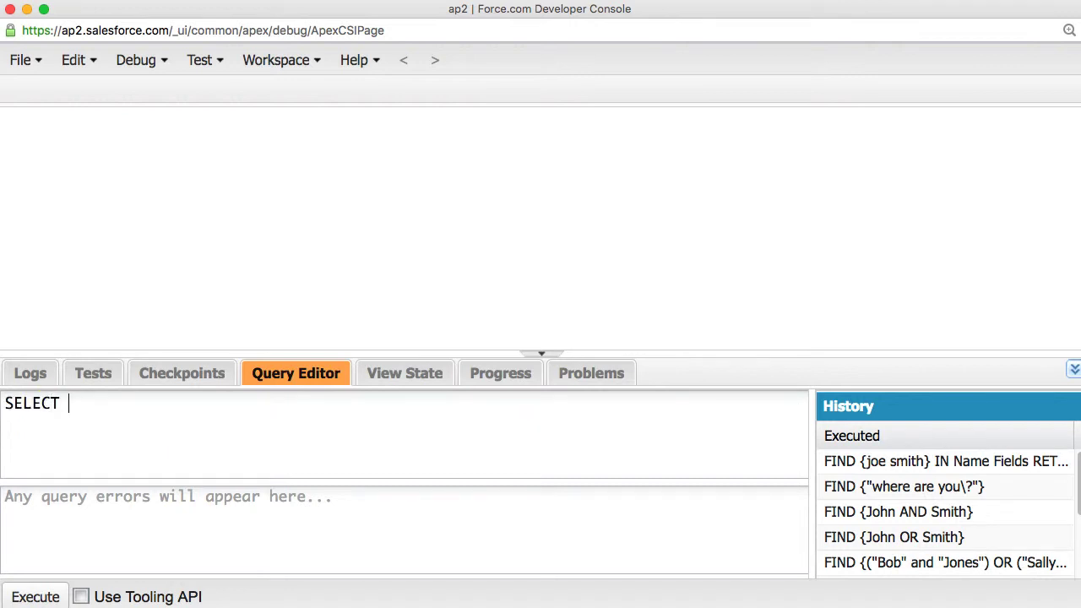
type("name, id FRO")
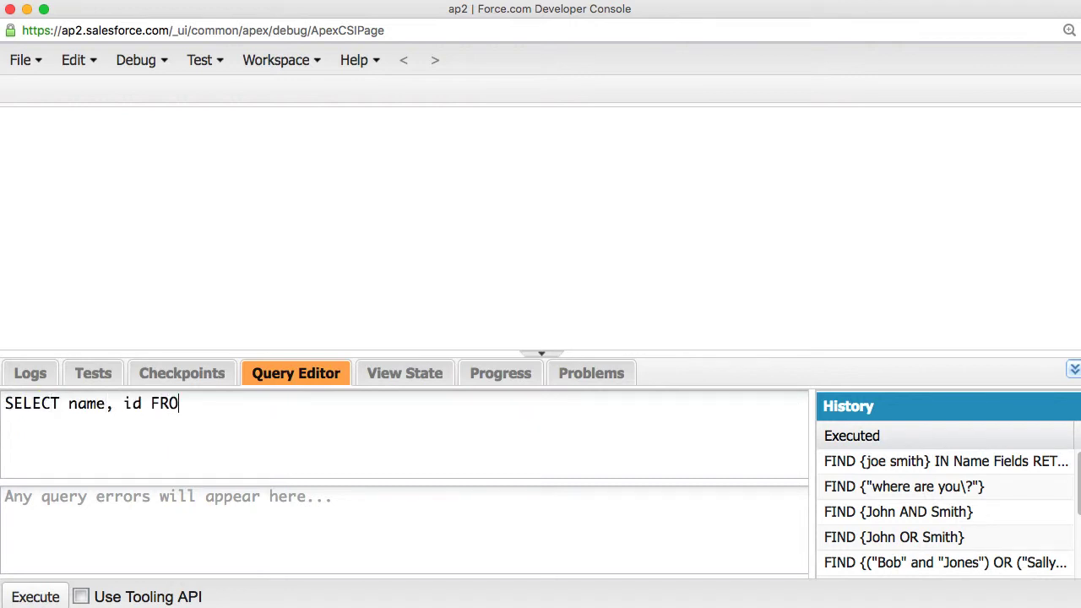
type("M Account WHERE n")
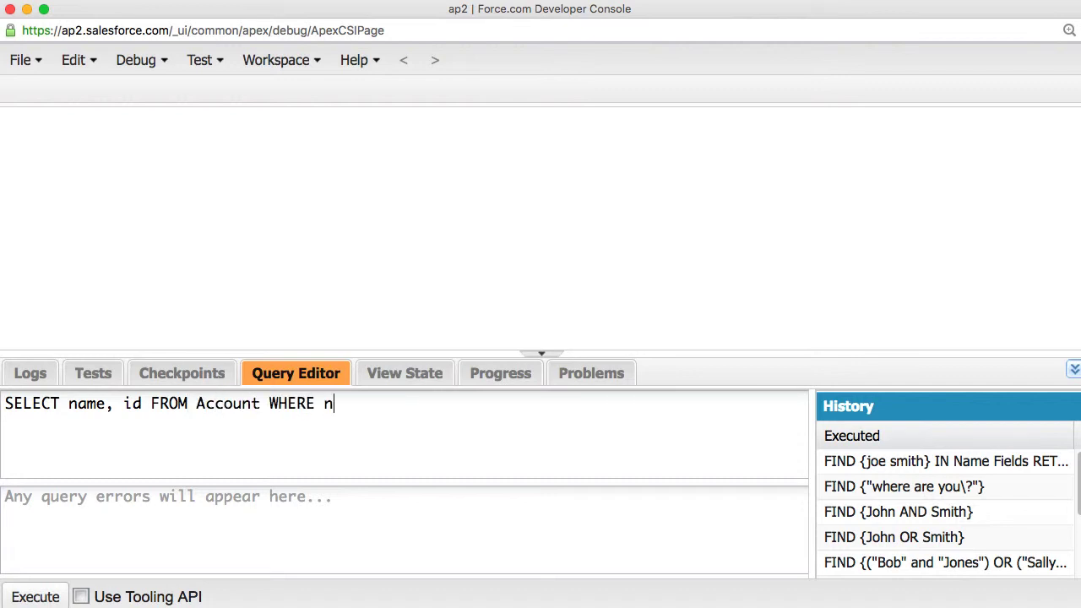
type("ame LIKE 'S%")
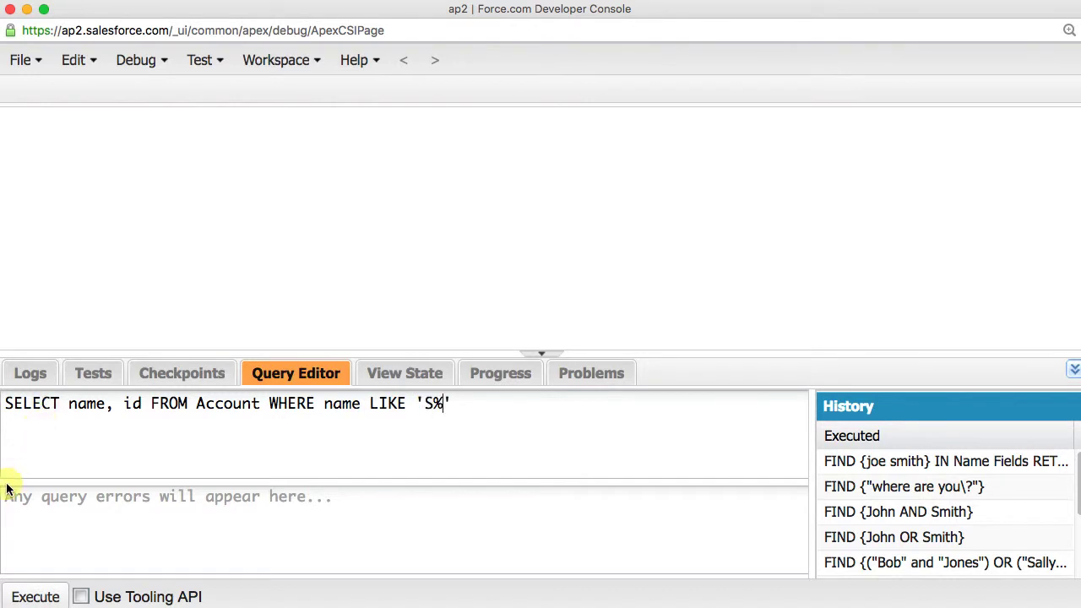
left_click(22, 597)
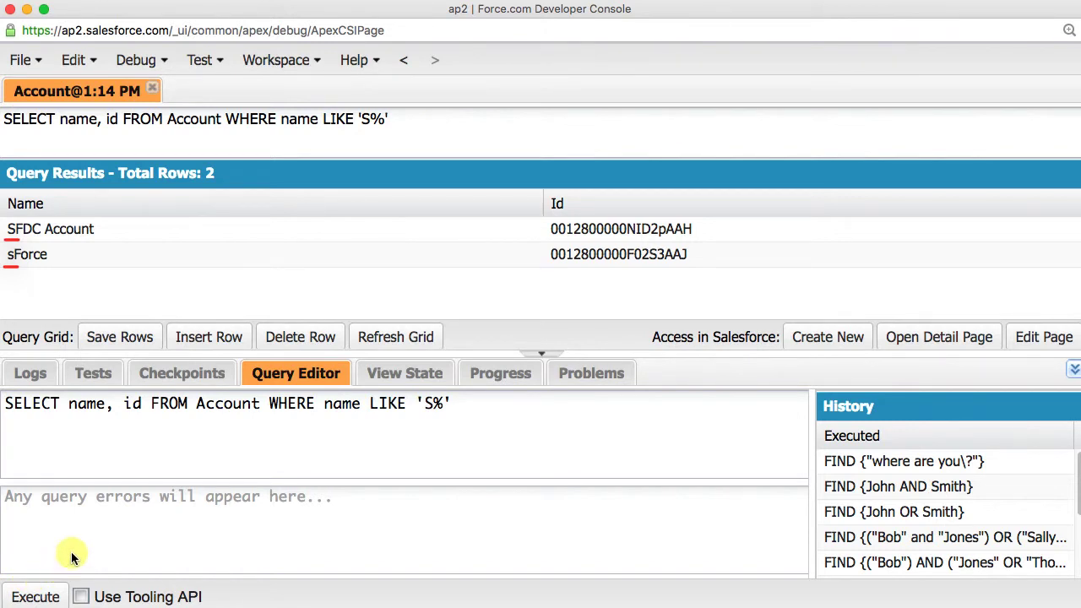
left_click(434, 405)
key("BackSpace")
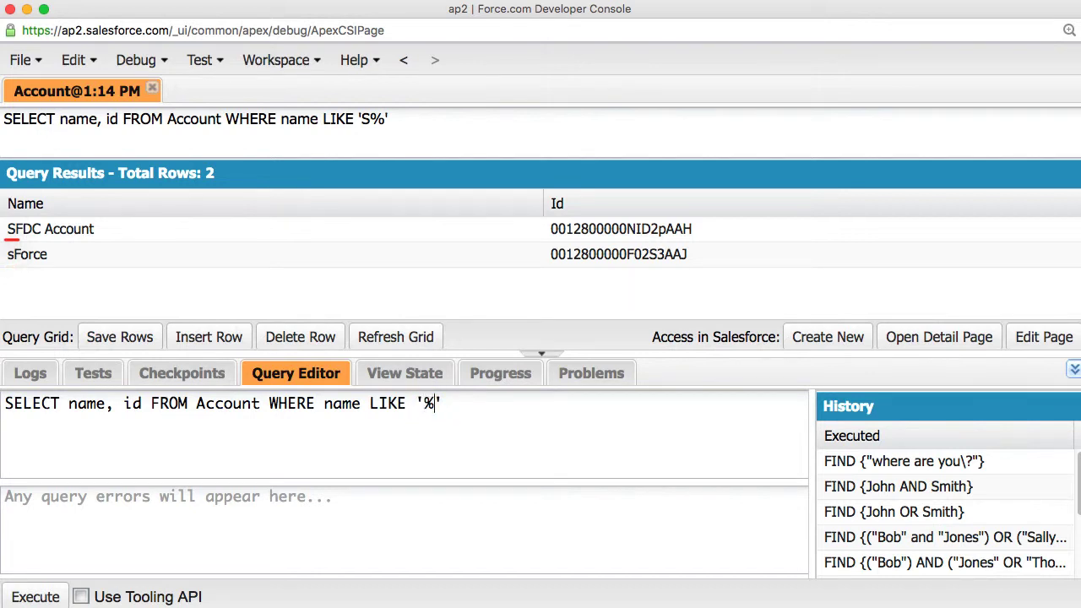
key("Right")
type("S")
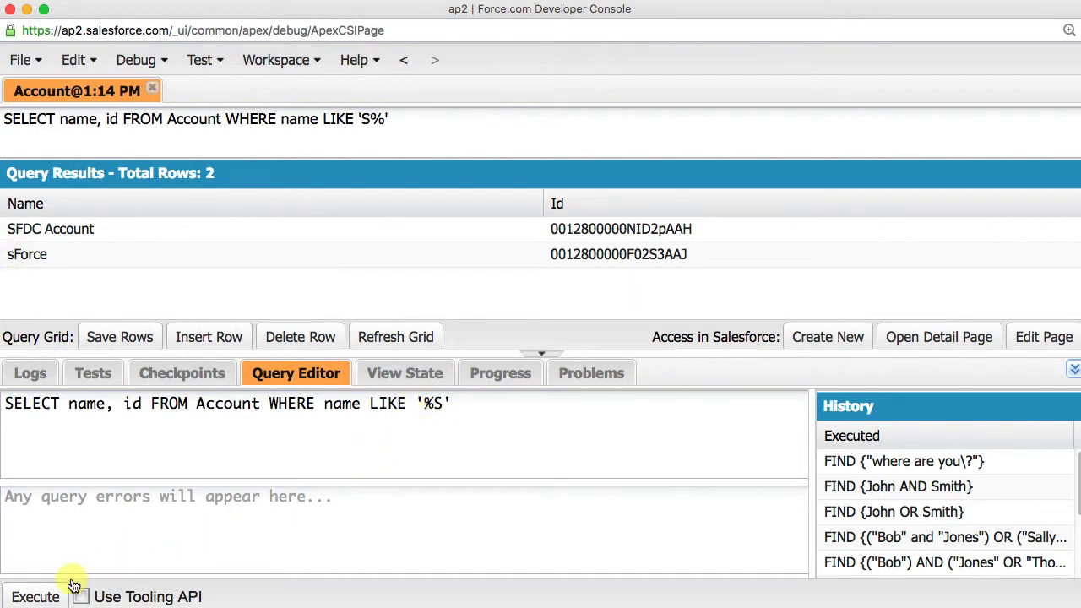
left_click(33, 598)
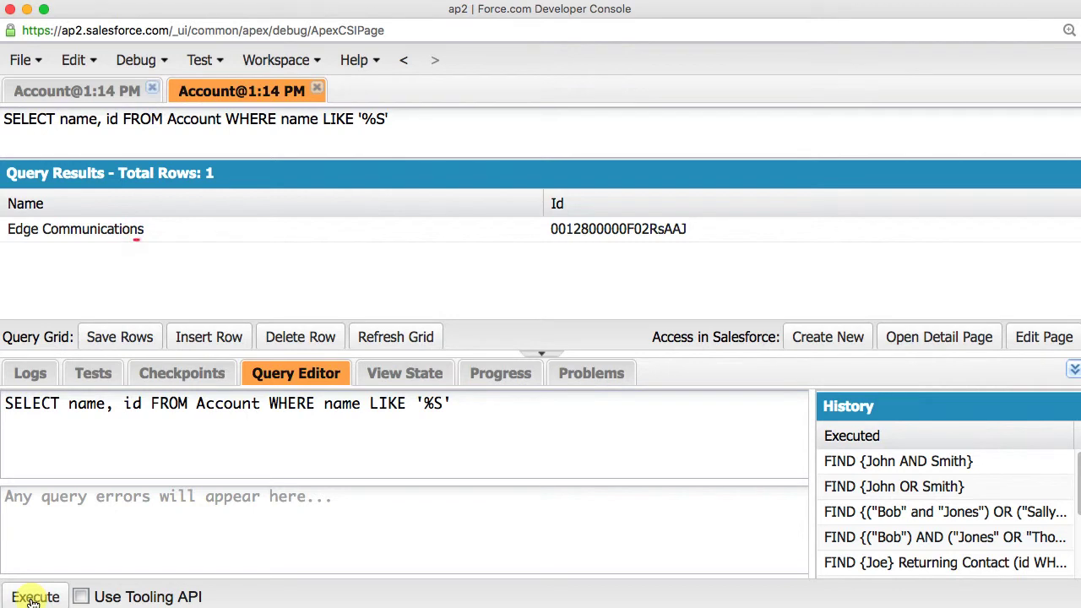
left_click(141, 242)
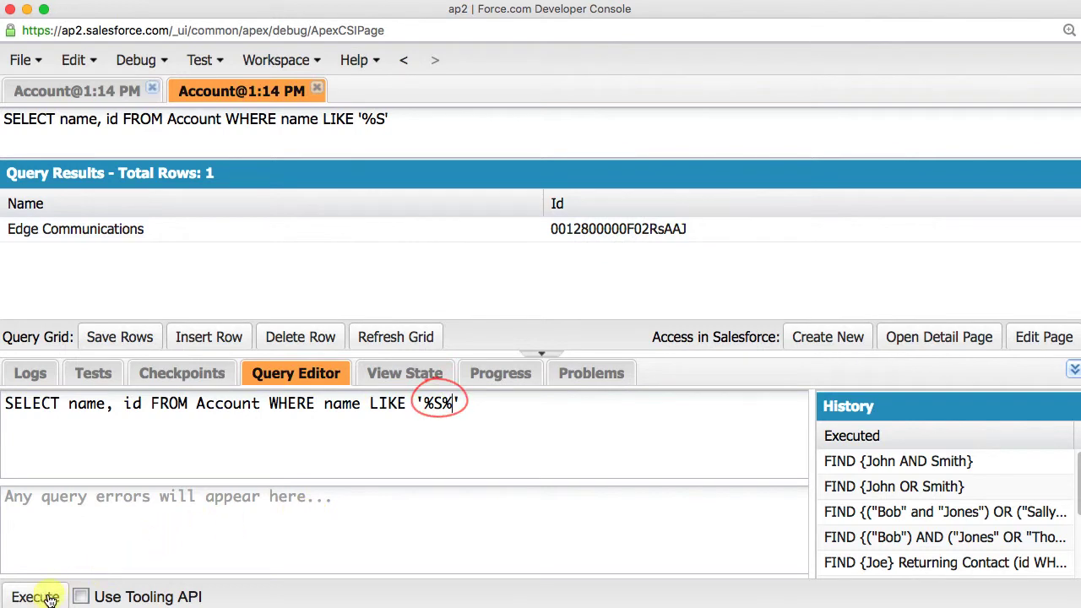
left_click(38, 596)
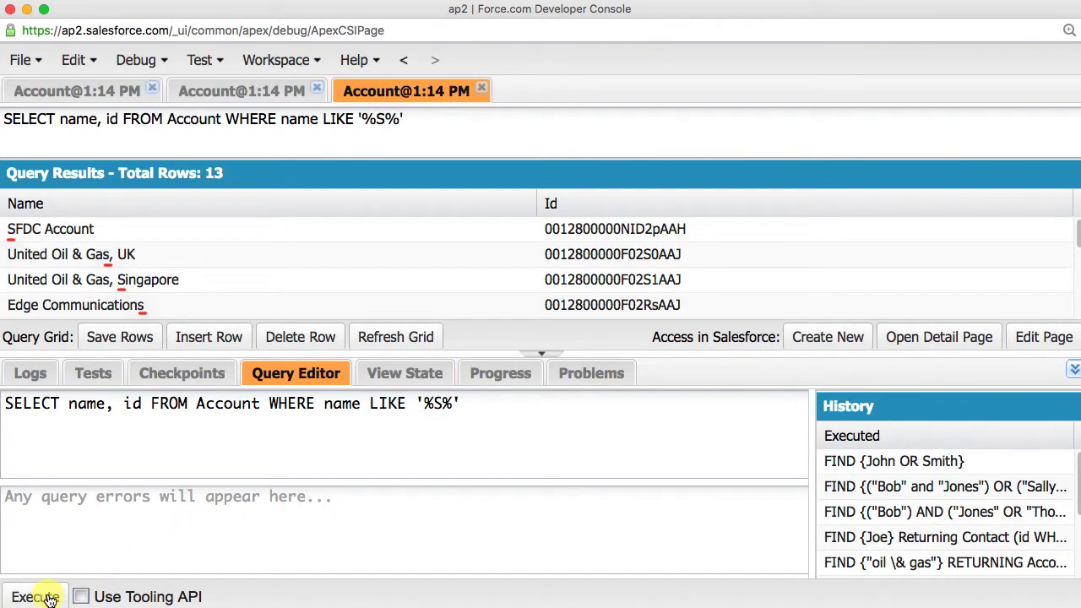